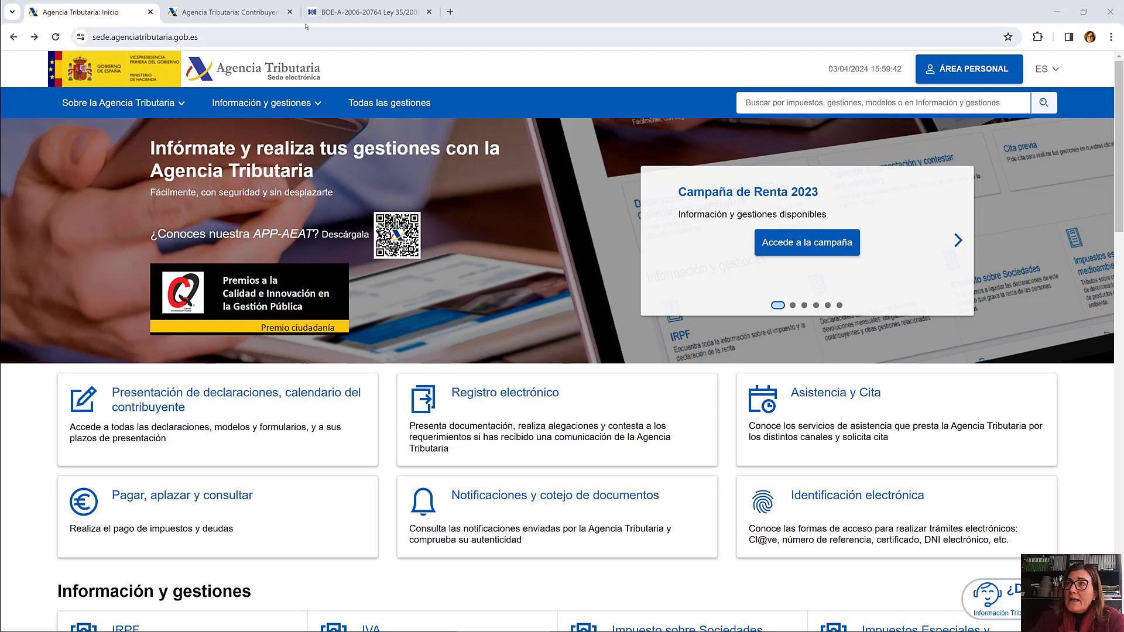
- Consult Article 96 of Ley 35/2006 on the obligation to declare, and return to the Agencia Tributaria home page
click(350, 13)
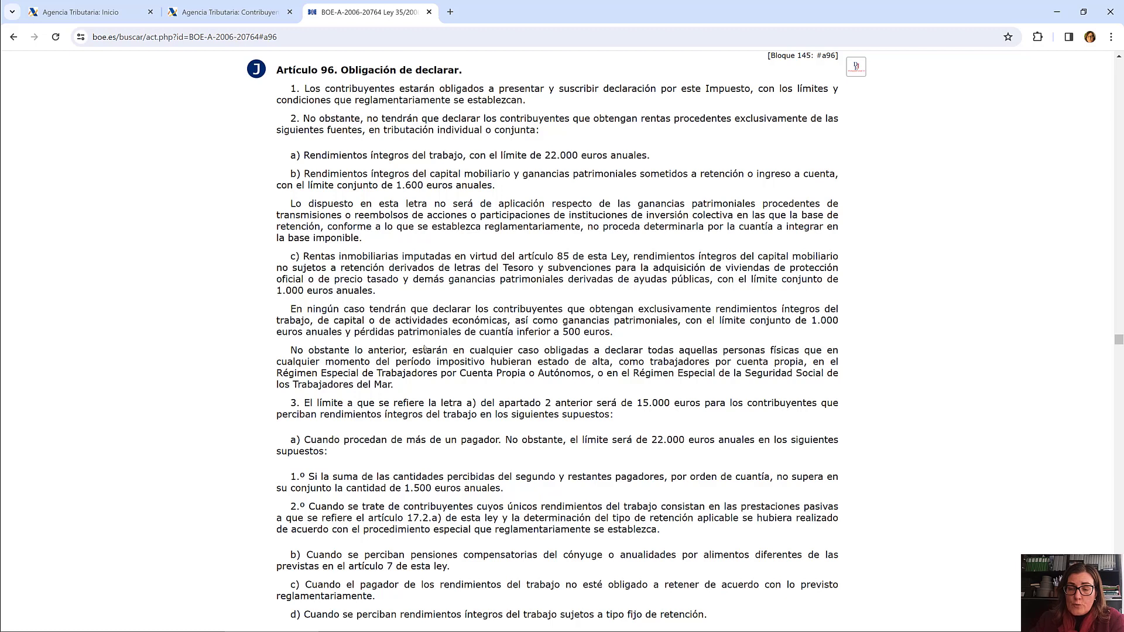
click(116, 11)
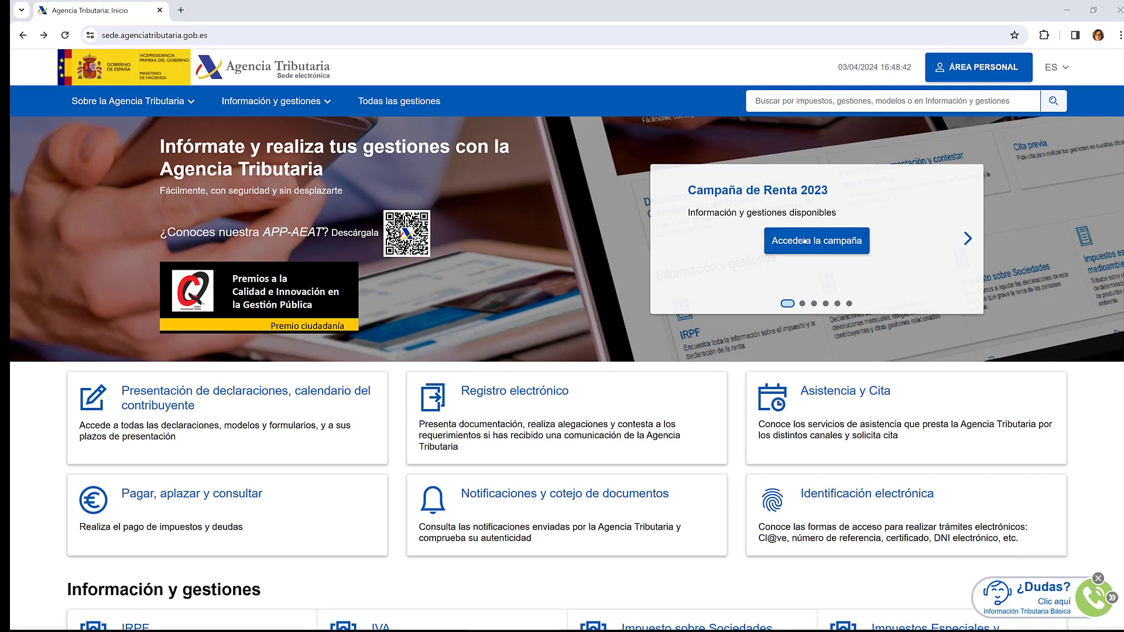
- Access the Campaña de Renta 2023 draft/declaration service (Renta WEB) with an electronic certificate, acting in one's own name
click(804, 243)
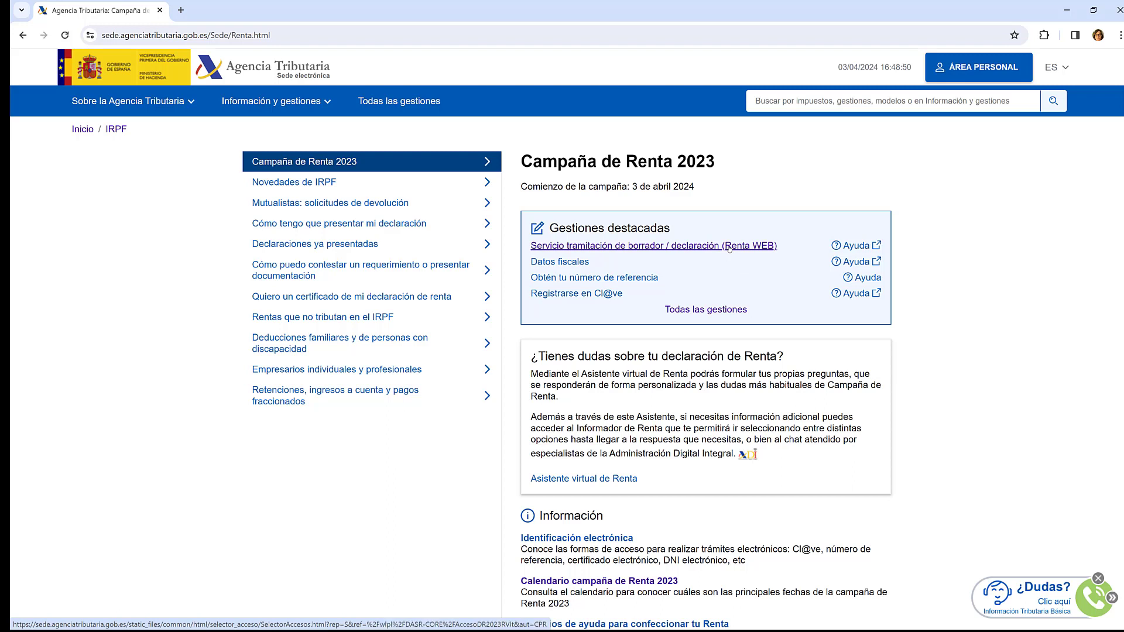
click(729, 246)
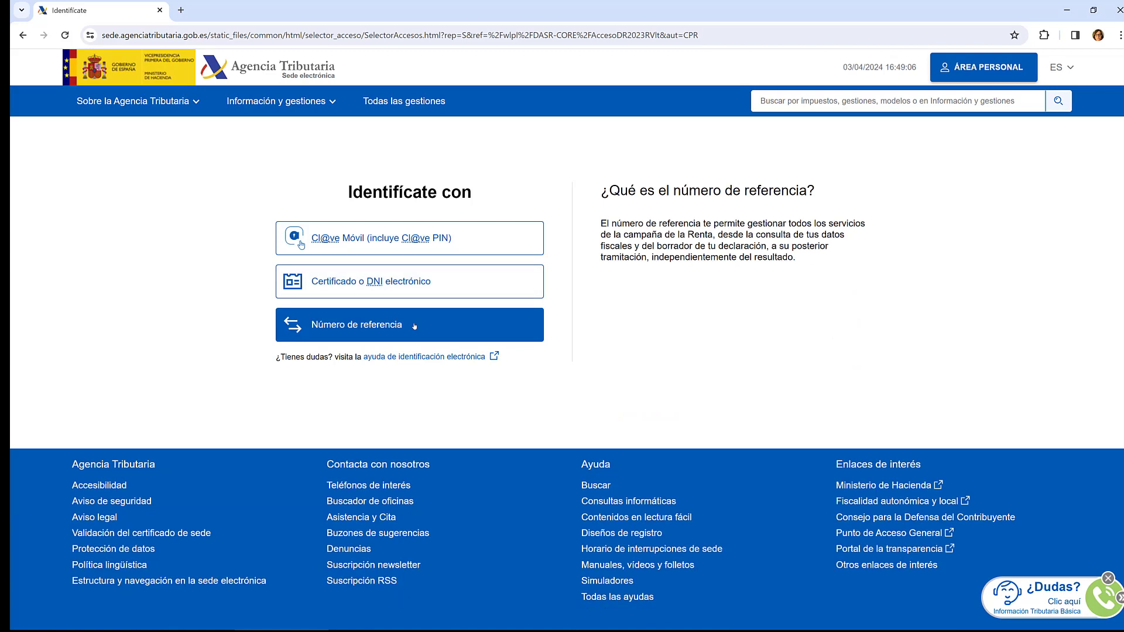
click(402, 282)
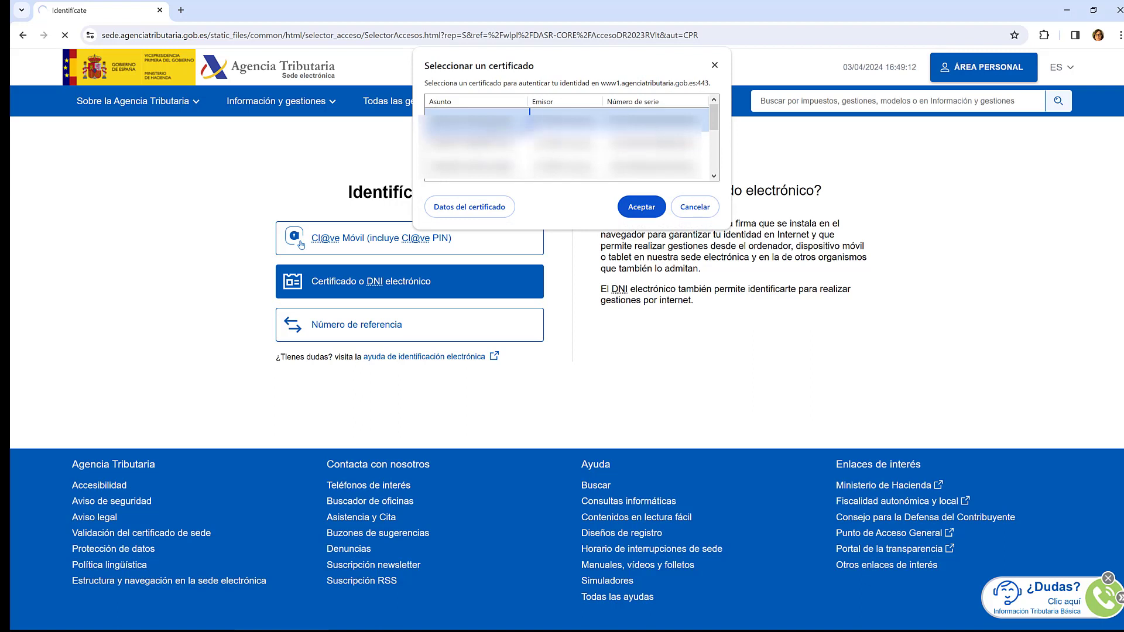
click(642, 207)
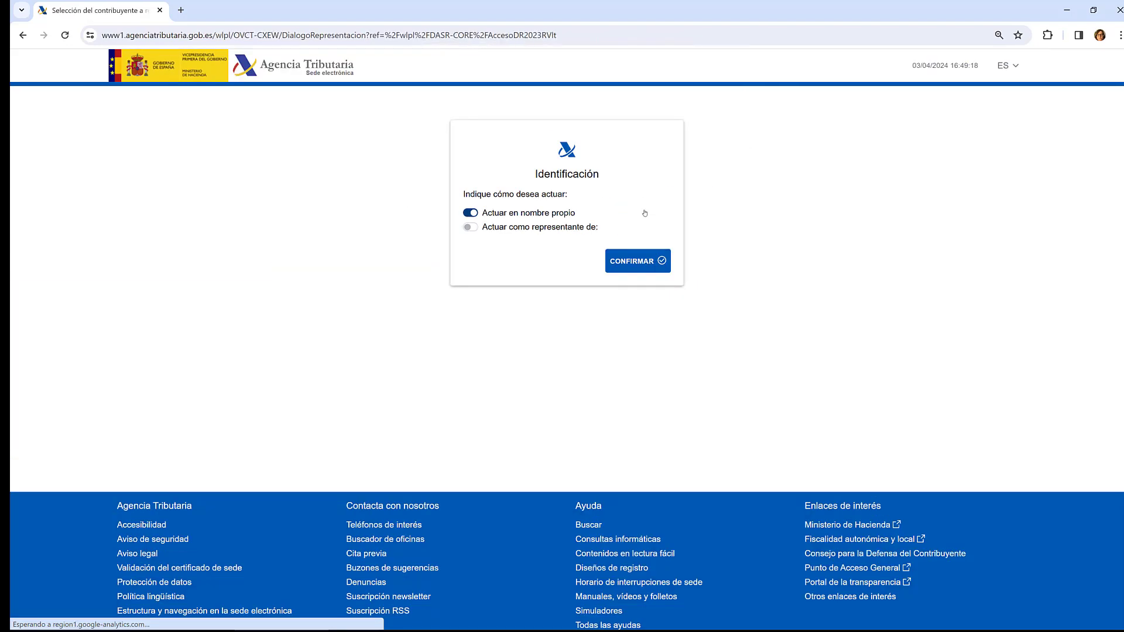
click(642, 265)
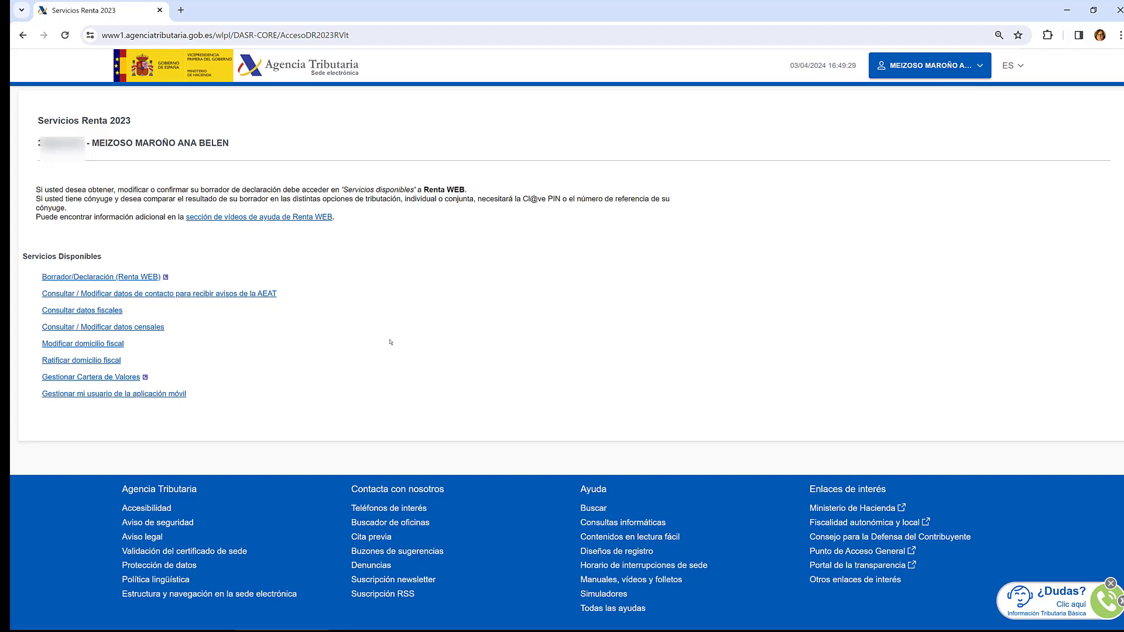
- Open Borrador/Declaración (Renta WEB) and review the identification data for the declarant, spouse, children and ascendants
click(128, 277)
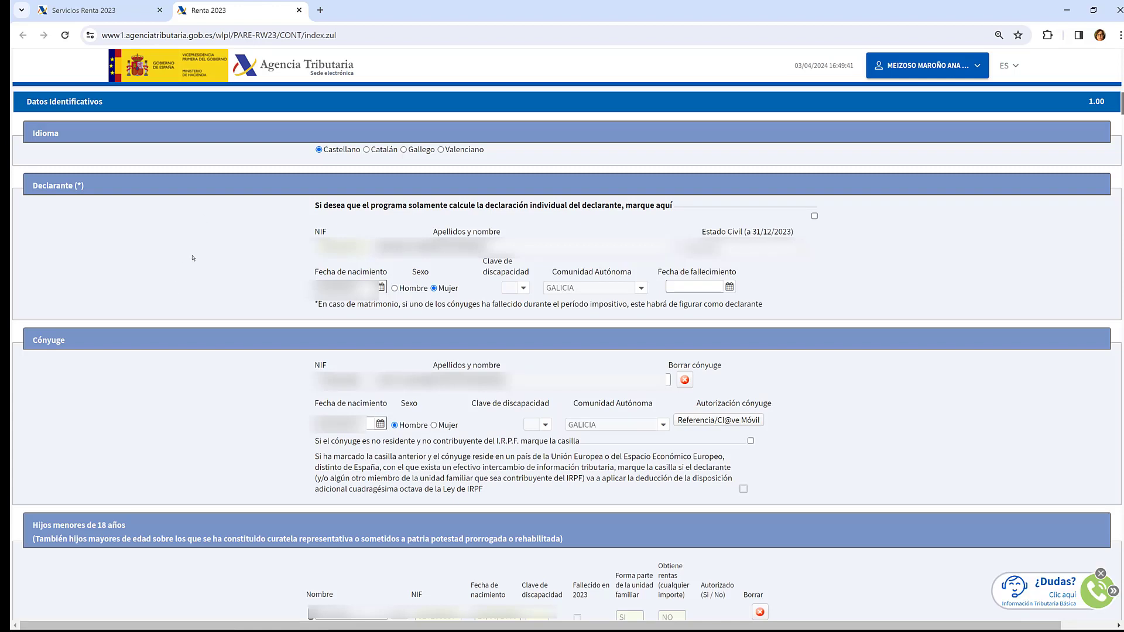
scroll(207, 401, down, 4)
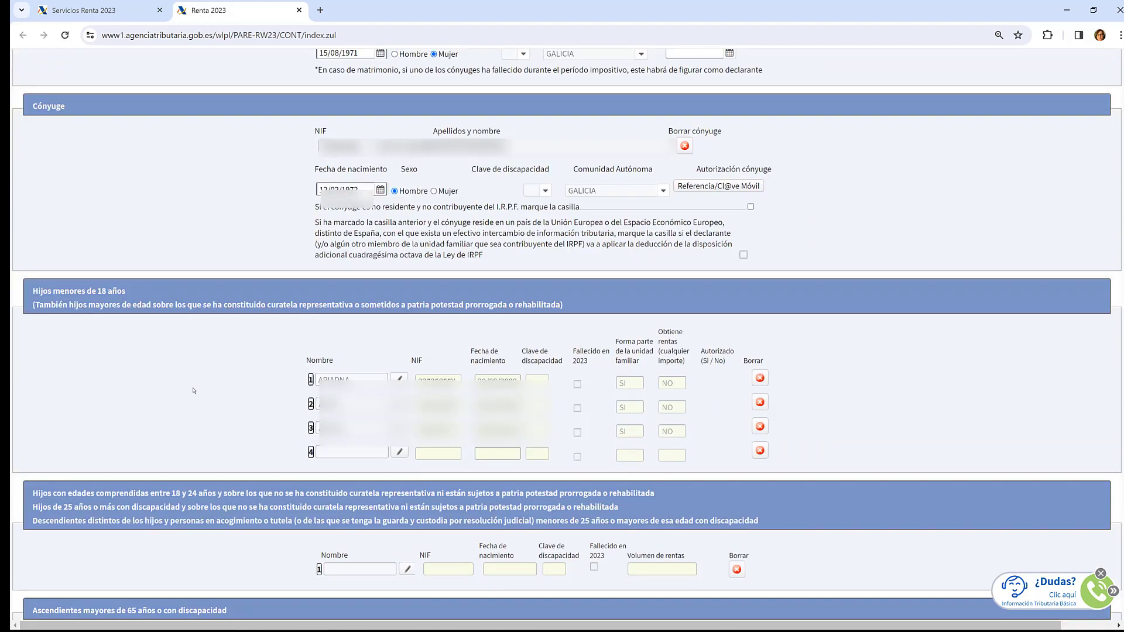
scroll(194, 390, down, 3)
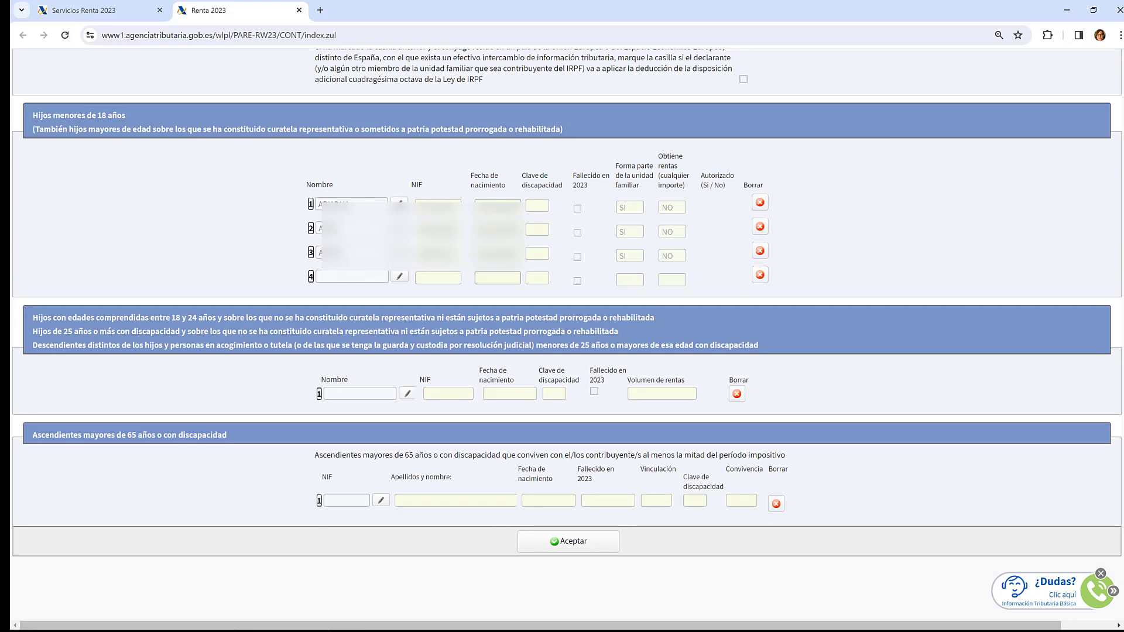
- Examine the first minor child's details, including the relationship, disability and other-situations options, and leave them without saving changes
click(399, 204)
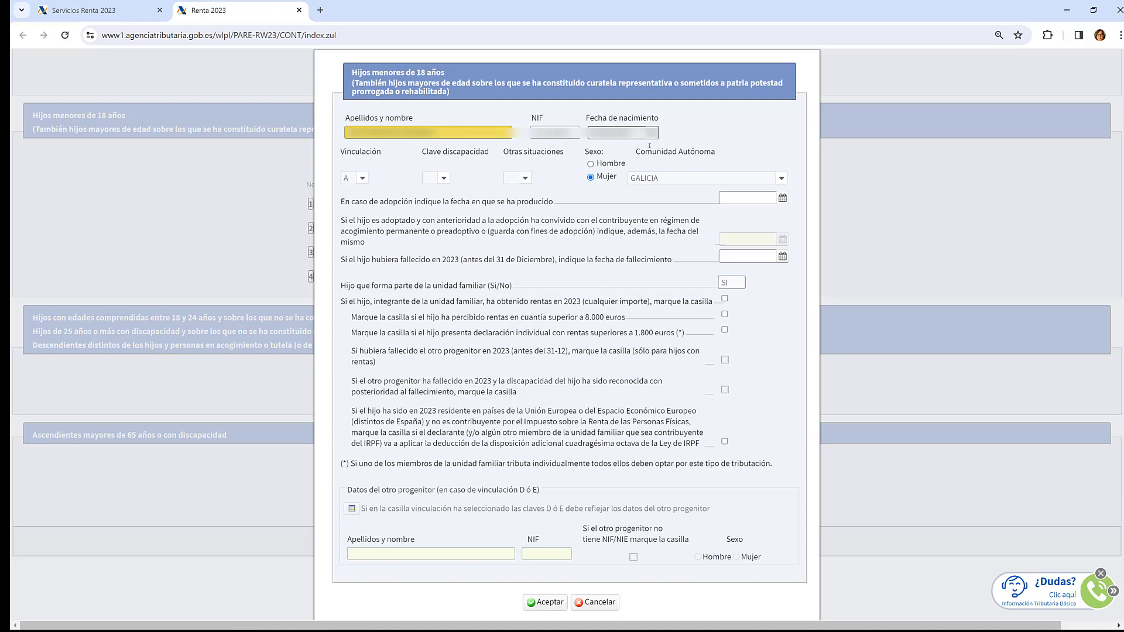
click(362, 178)
click(447, 169)
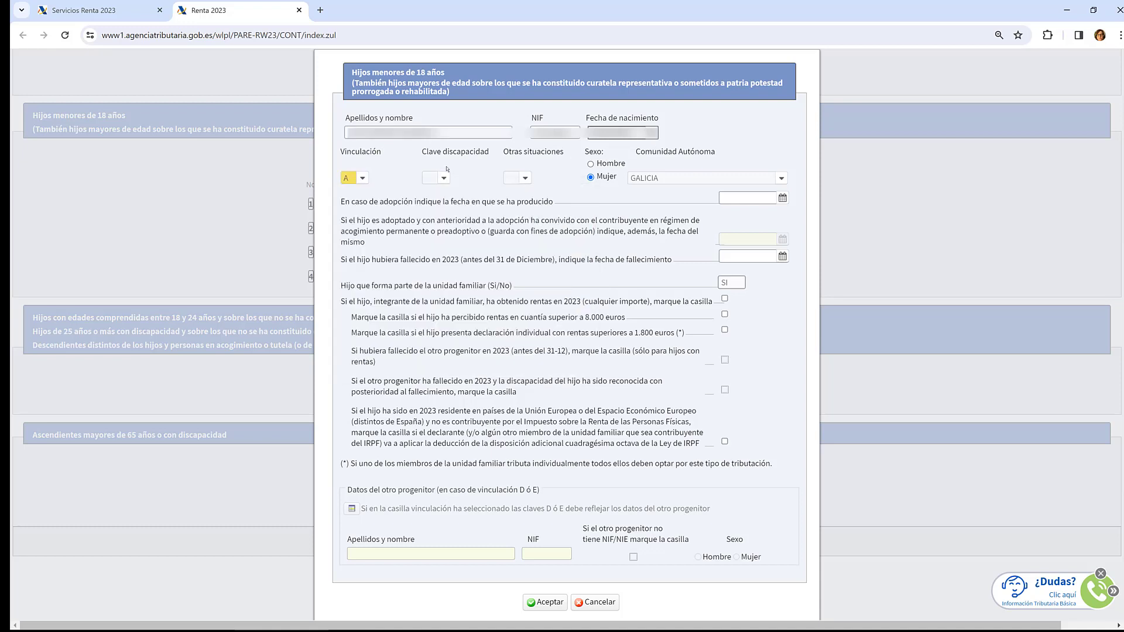
click(444, 177)
click(446, 176)
click(525, 178)
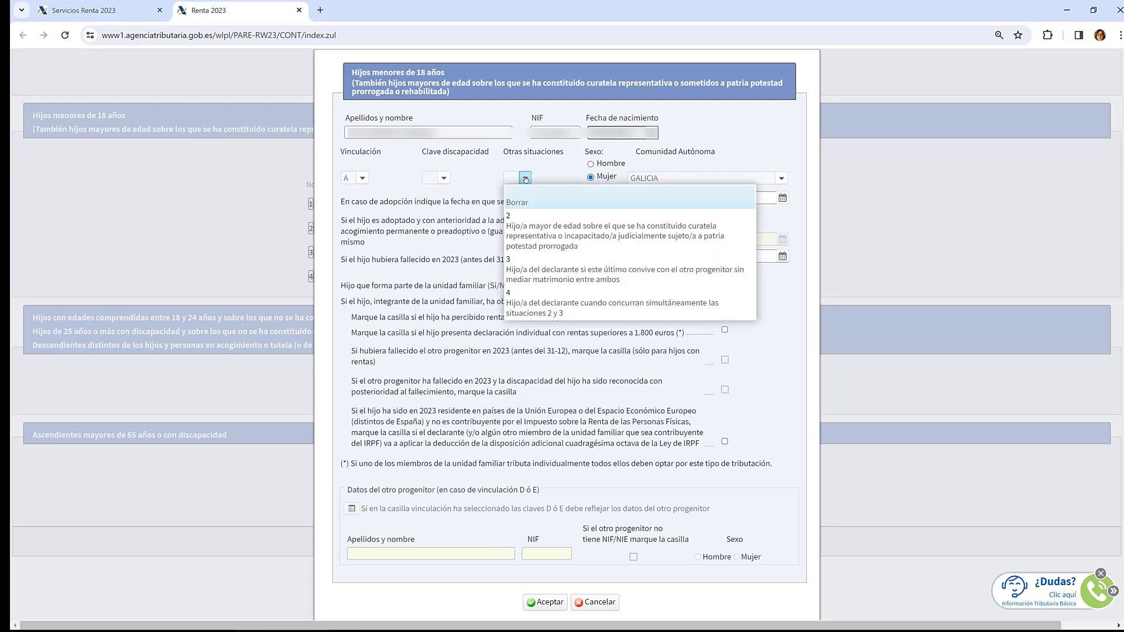
click(525, 178)
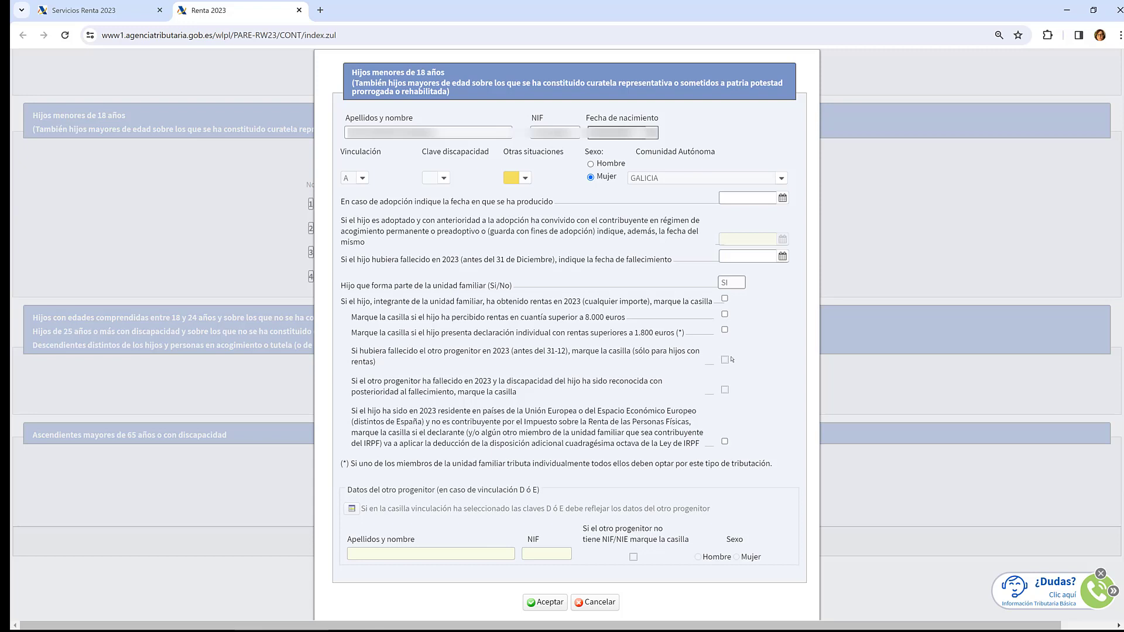
click(600, 601)
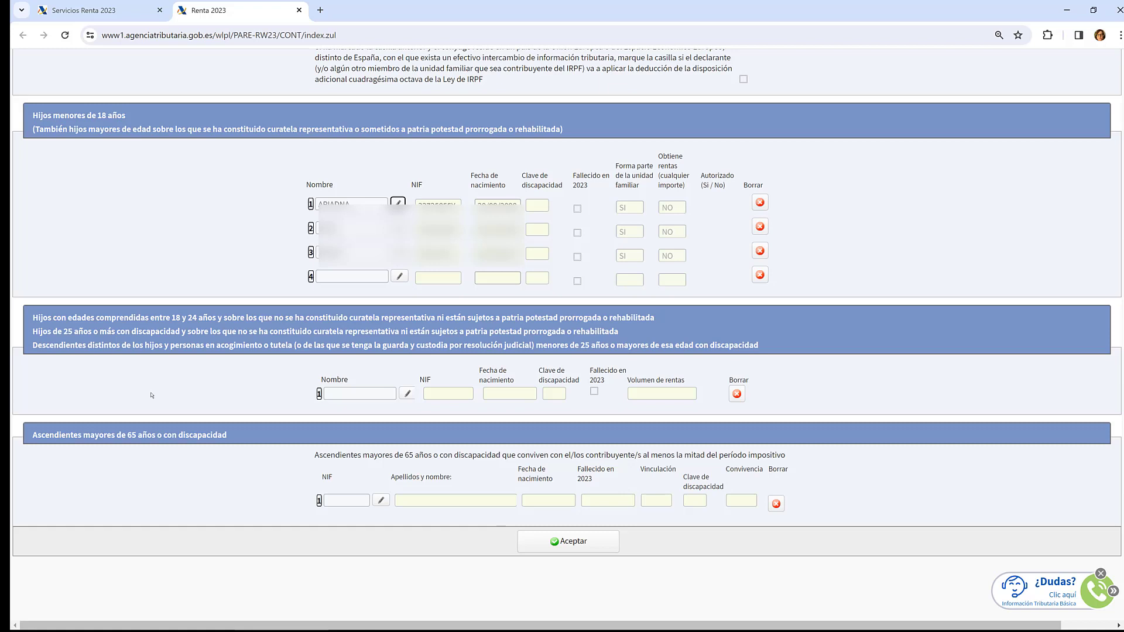
- Try to accept the identification data without the spouse's authorization
scroll(152, 395, down, 2)
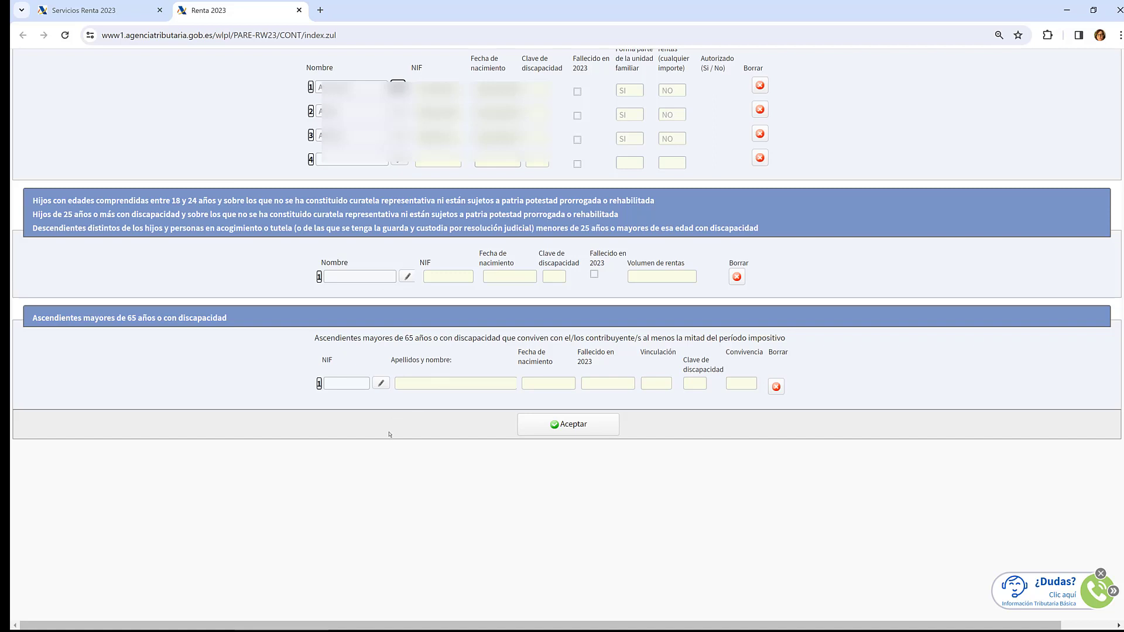
click(559, 426)
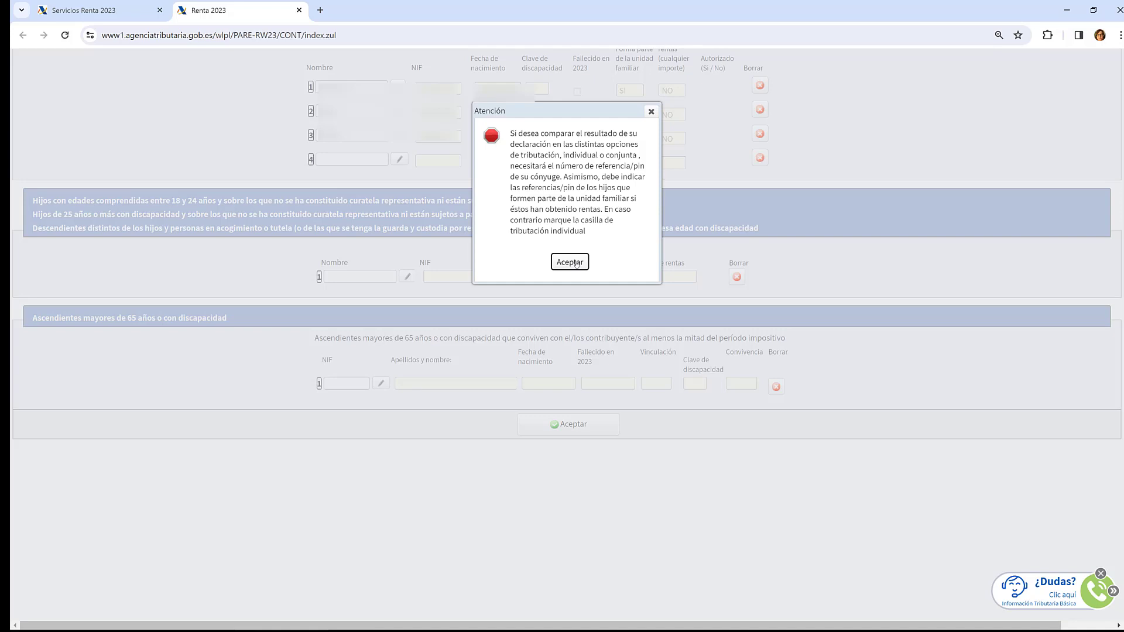
click(569, 262)
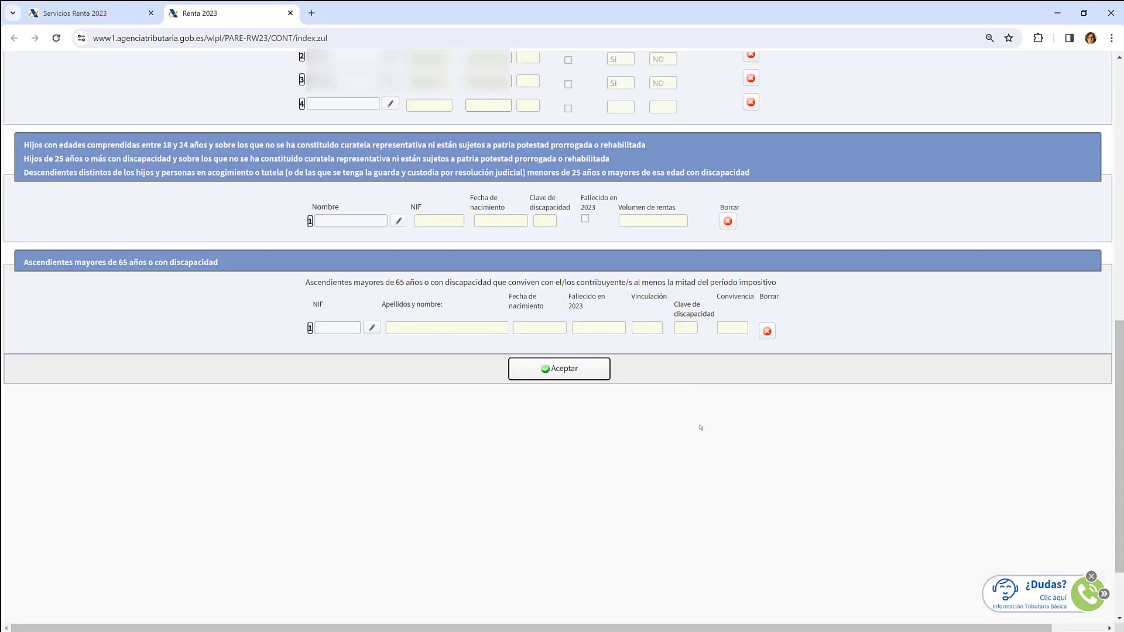
- Authorize the spouse by reference number, entering the spouse's access reference
scroll(723, 445, up, 7)
scroll(715, 448, up, 3)
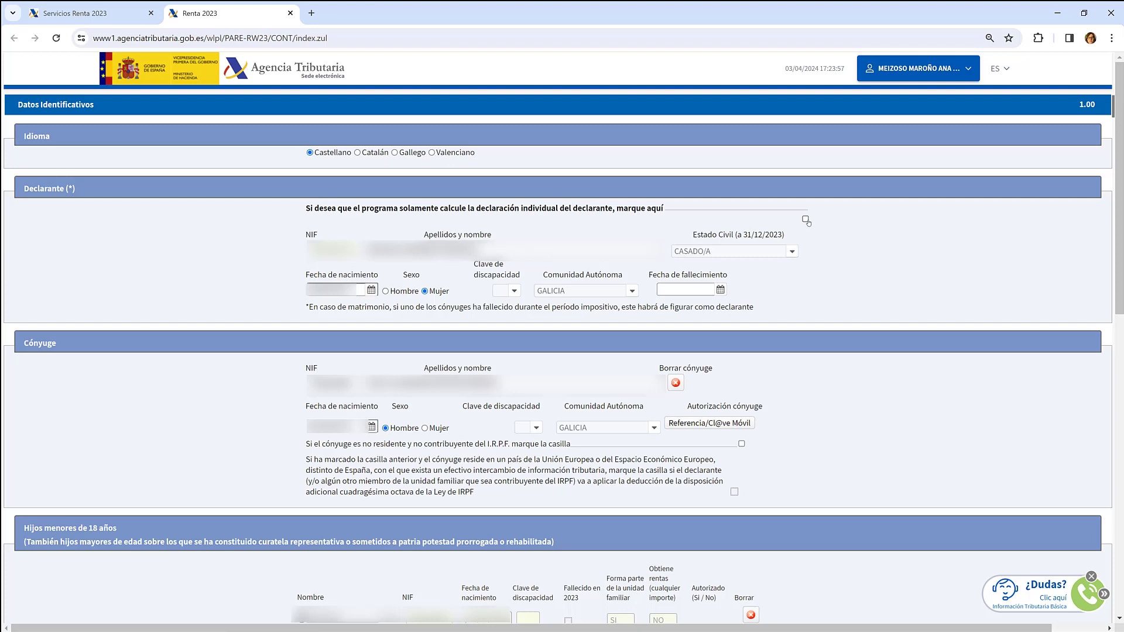
click(740, 428)
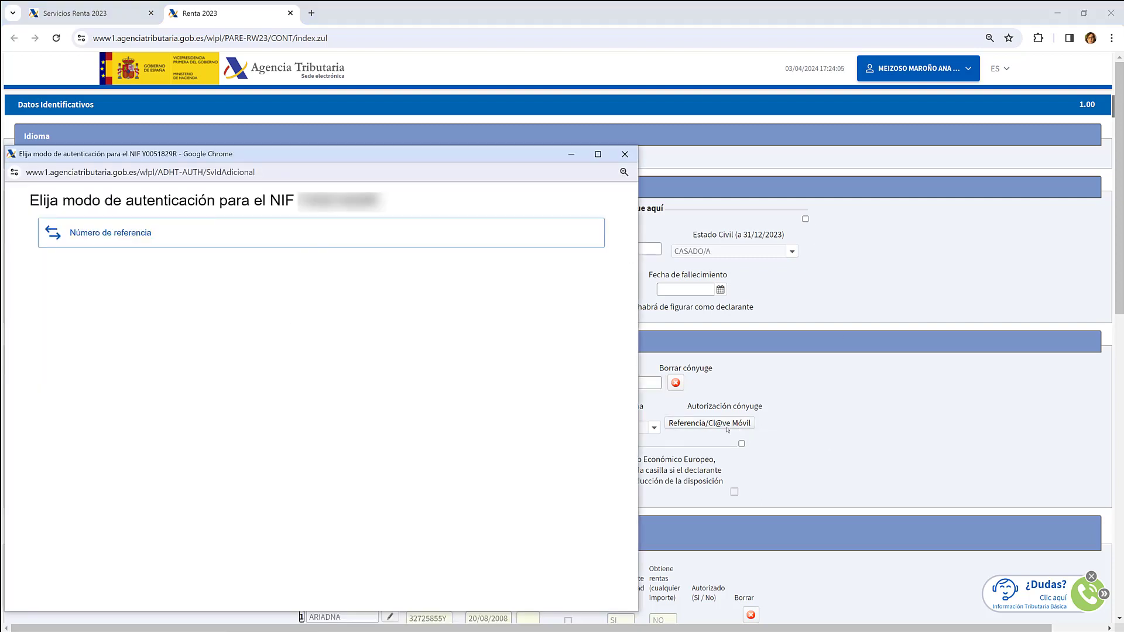
click(122, 233)
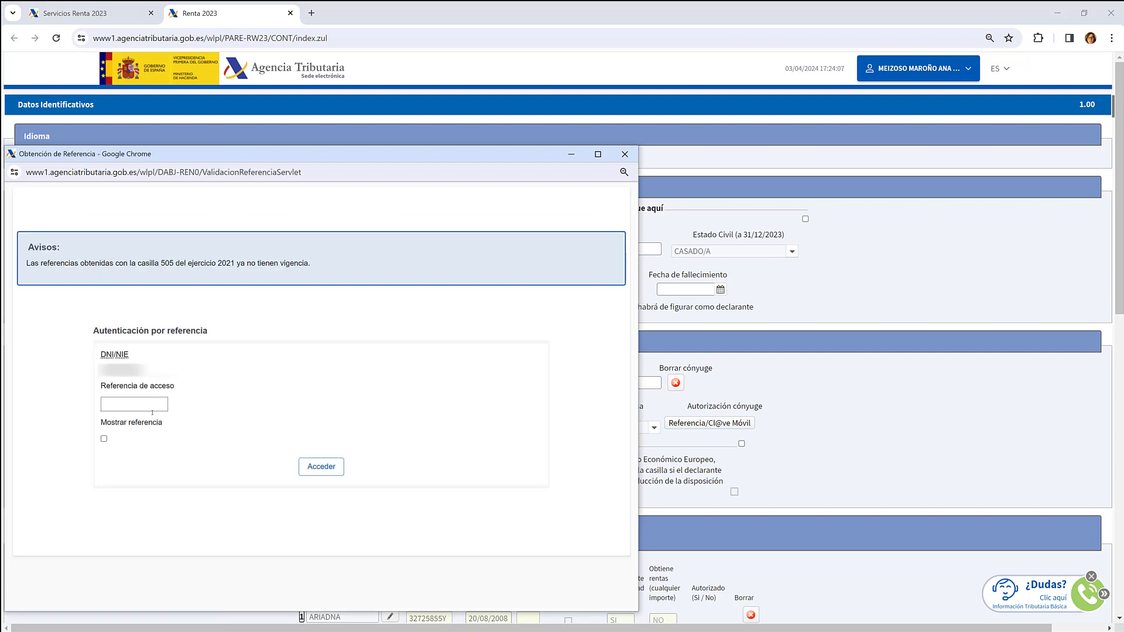
click(133, 404)
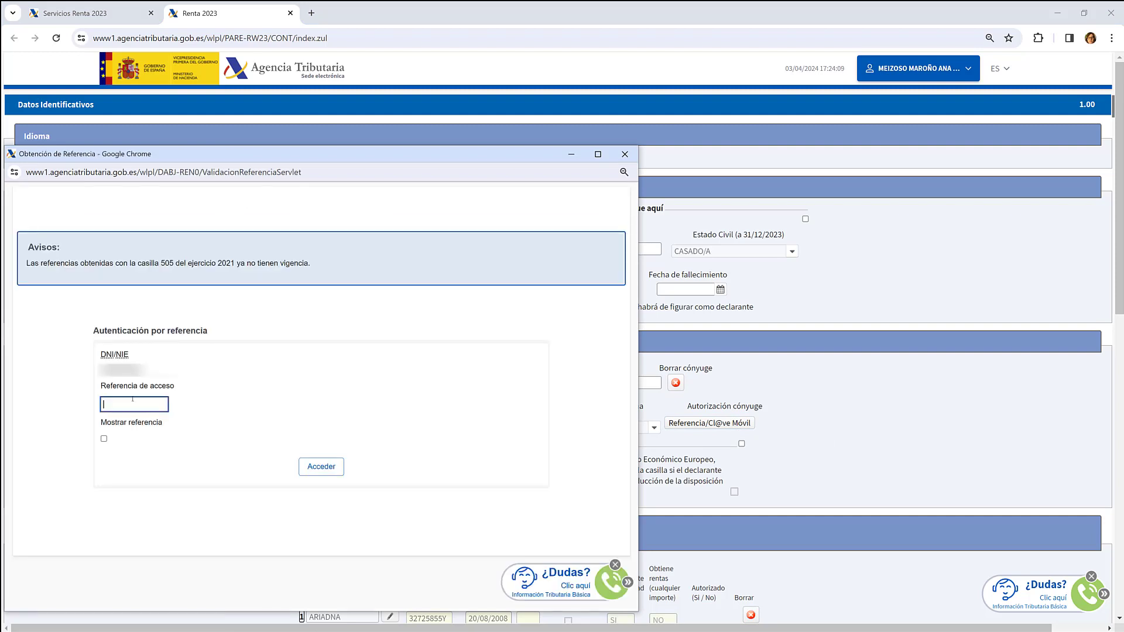
key(ctrl+v)
click(330, 467)
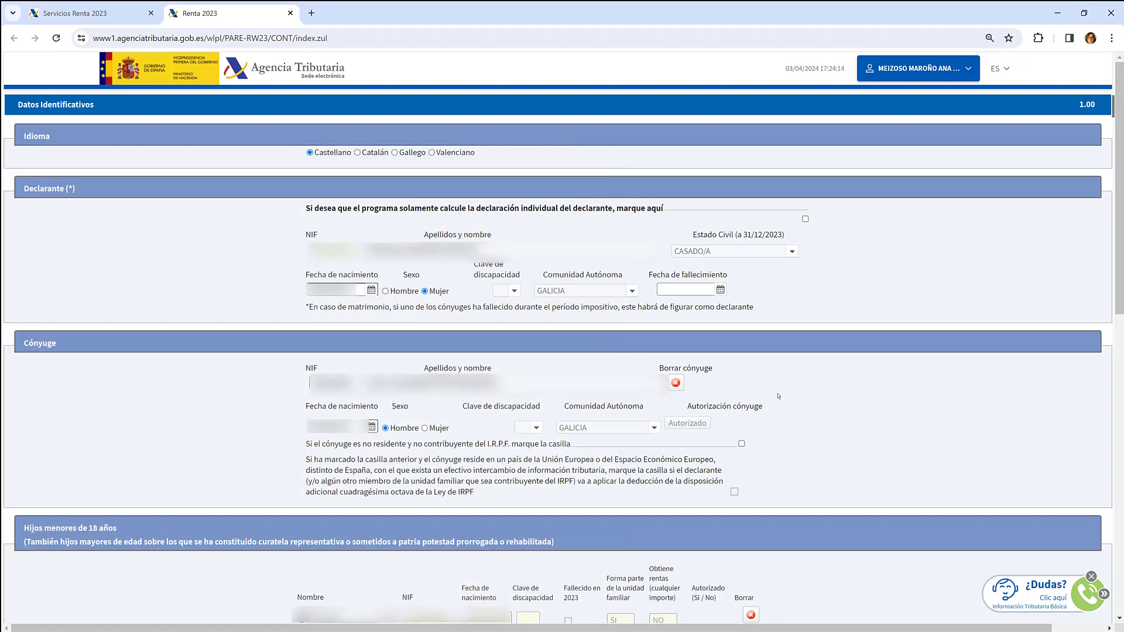
- Accept the identification data and acknowledge the request for additional information on the declarant's fiscal data
scroll(710, 434, down, 10)
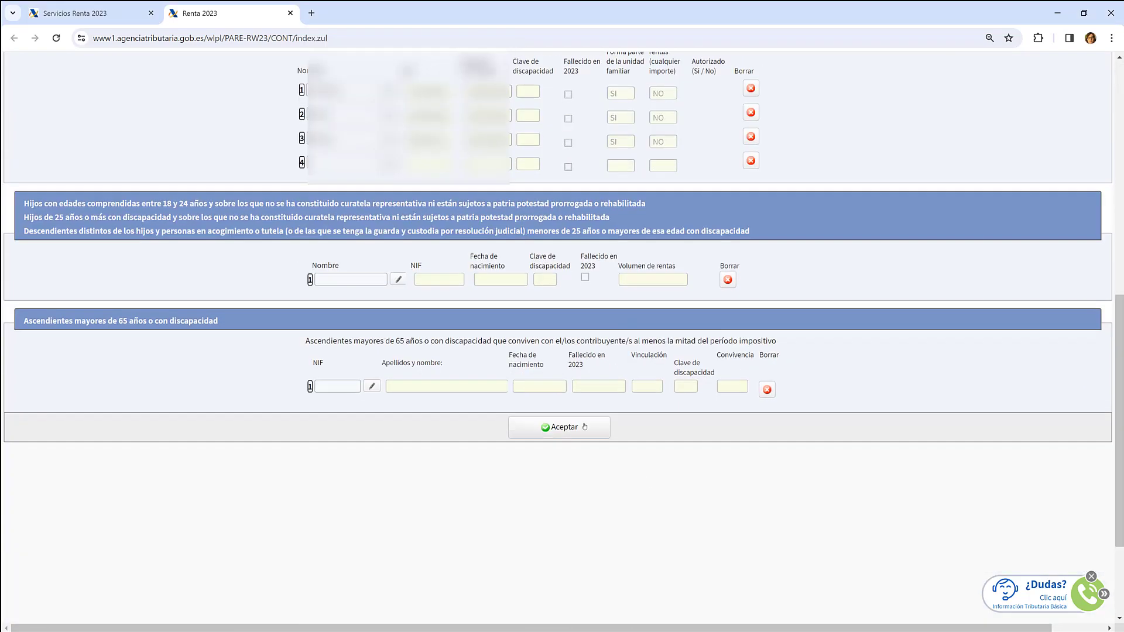
click(584, 426)
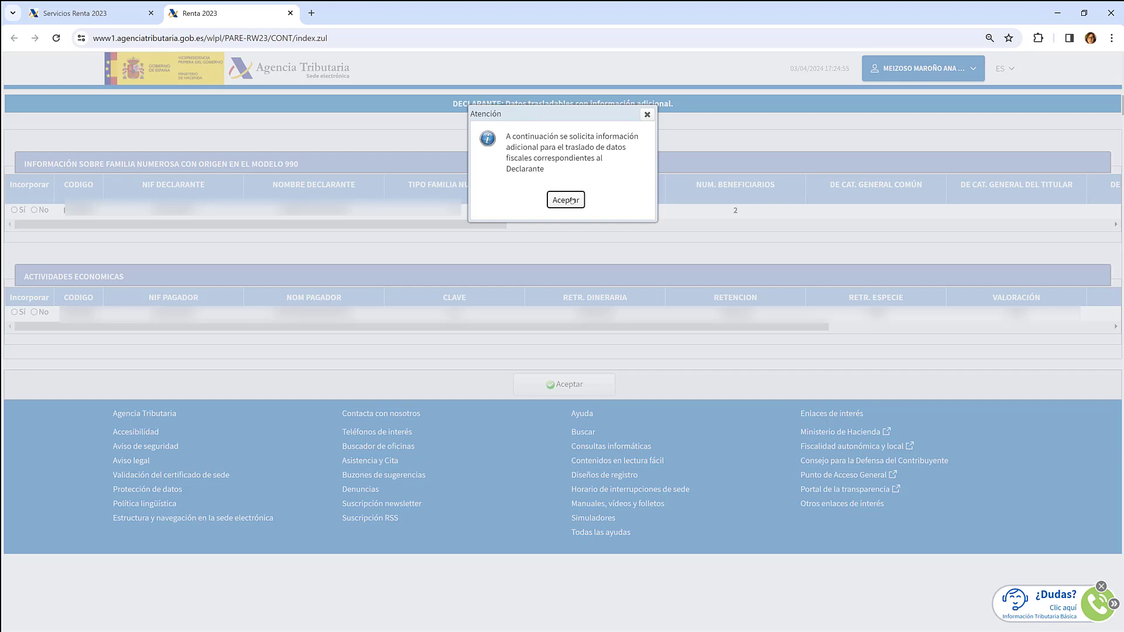
click(571, 199)
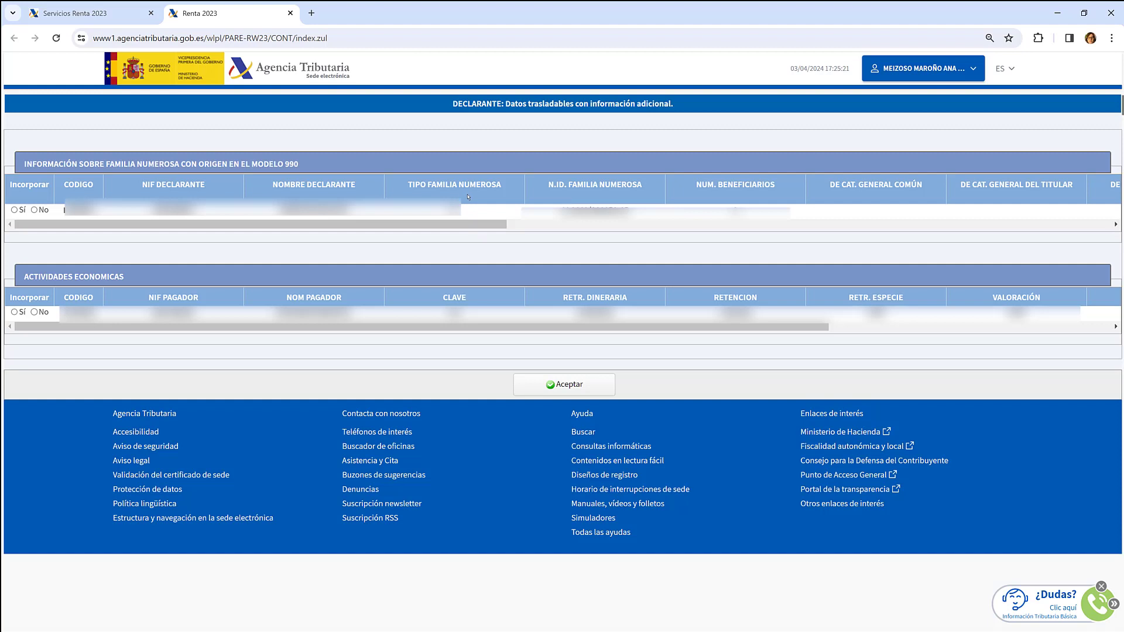
- Incorporate the Modelo 990 large-family information into the declaration and acknowledge the notice about fiscal data not incorporated
click(14, 210)
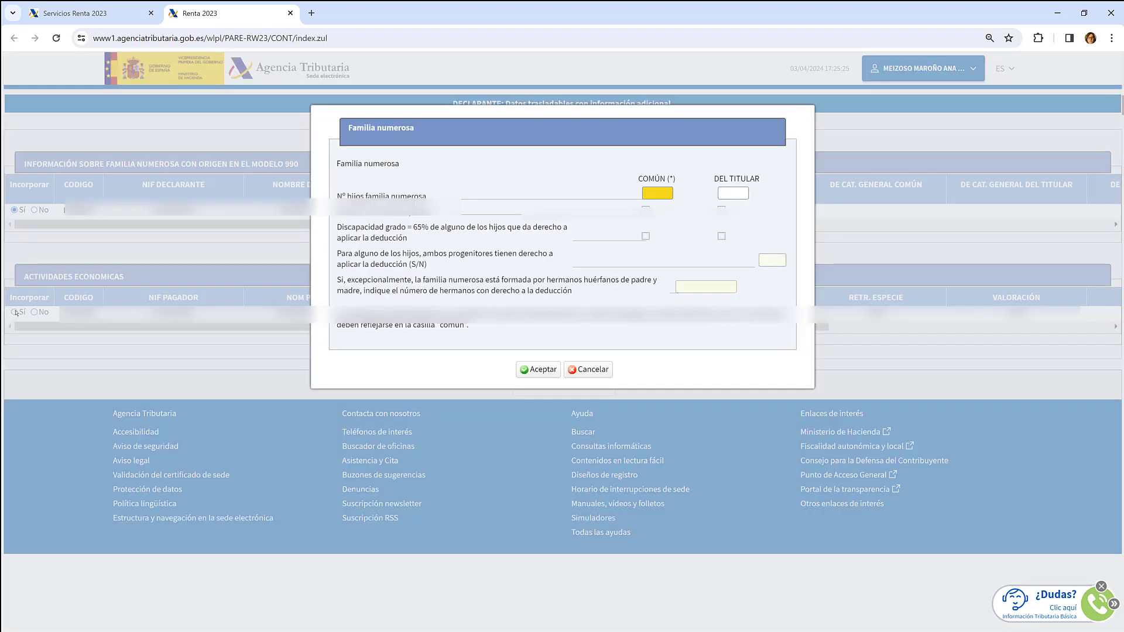
key(Return)
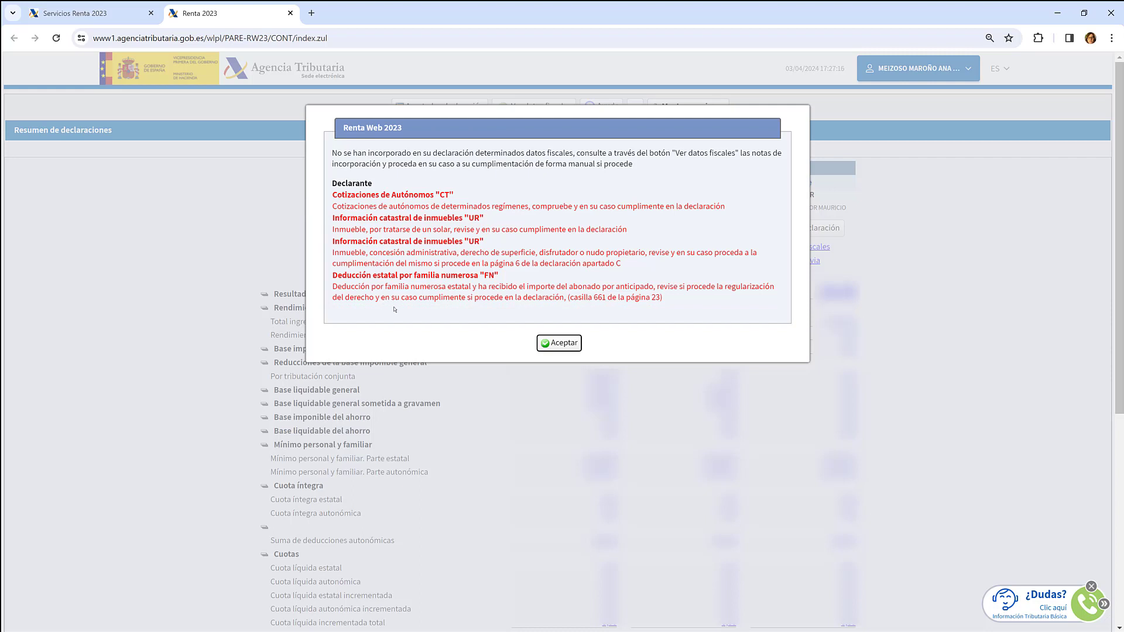
click(559, 343)
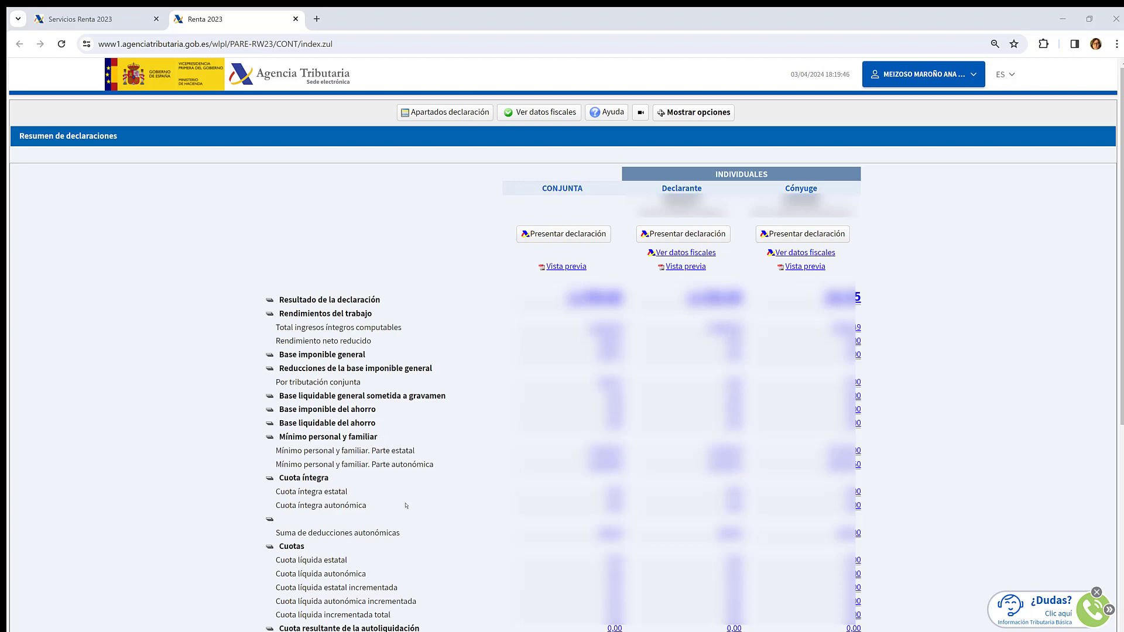
- Review the declarations summary from the result down to the family deductions for the joint and individual options
scroll(407, 504, down, 3)
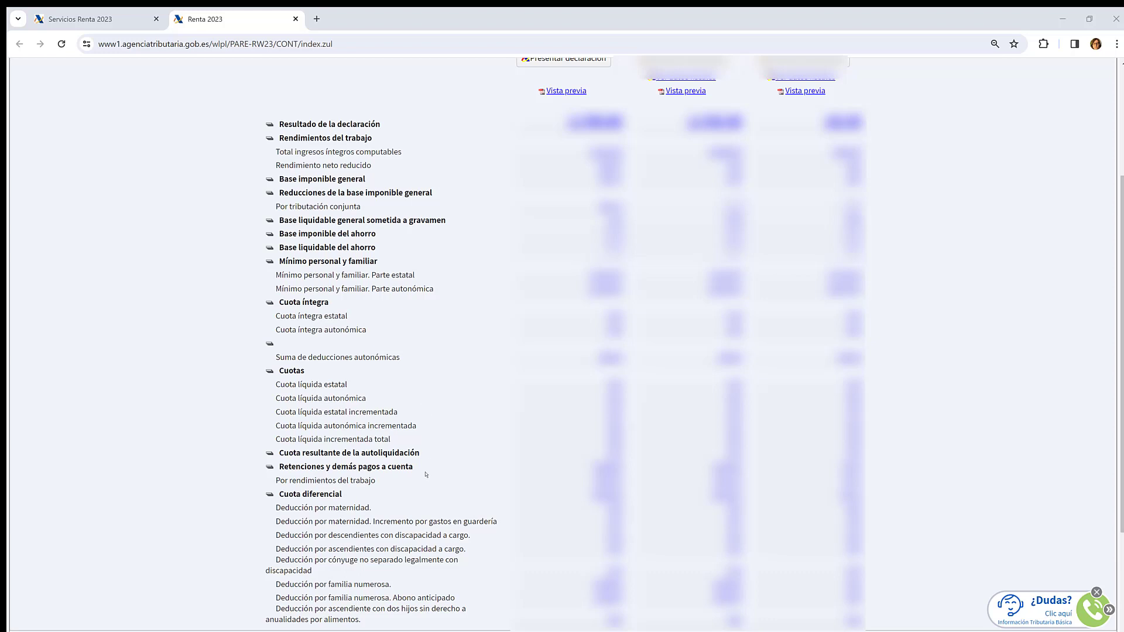
scroll(425, 474, down, 1)
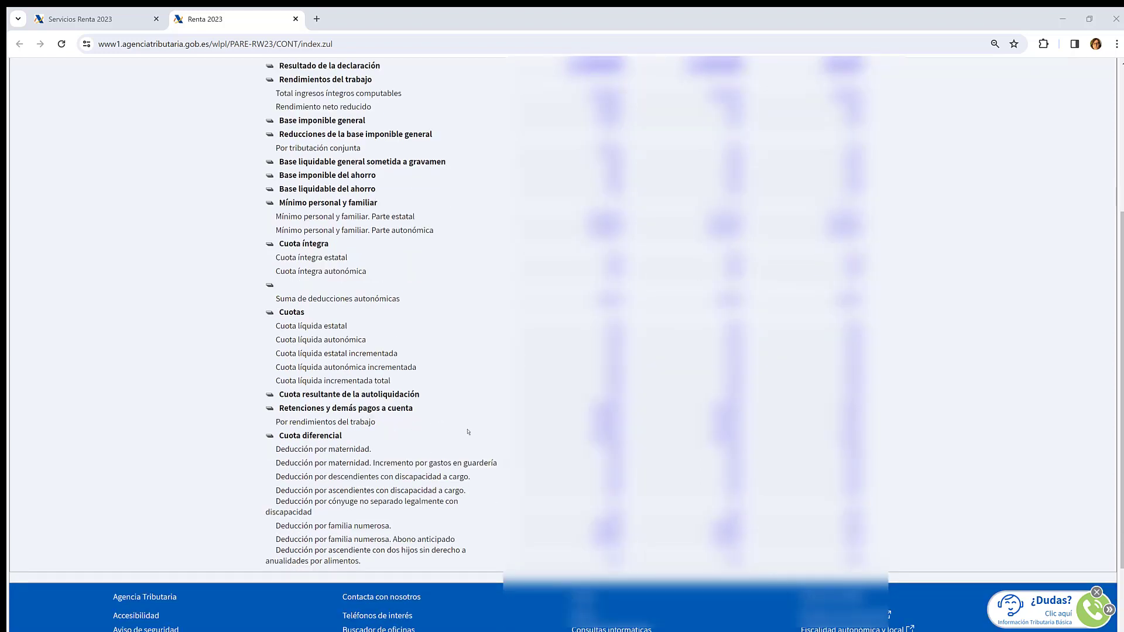
scroll(468, 432, up, 4)
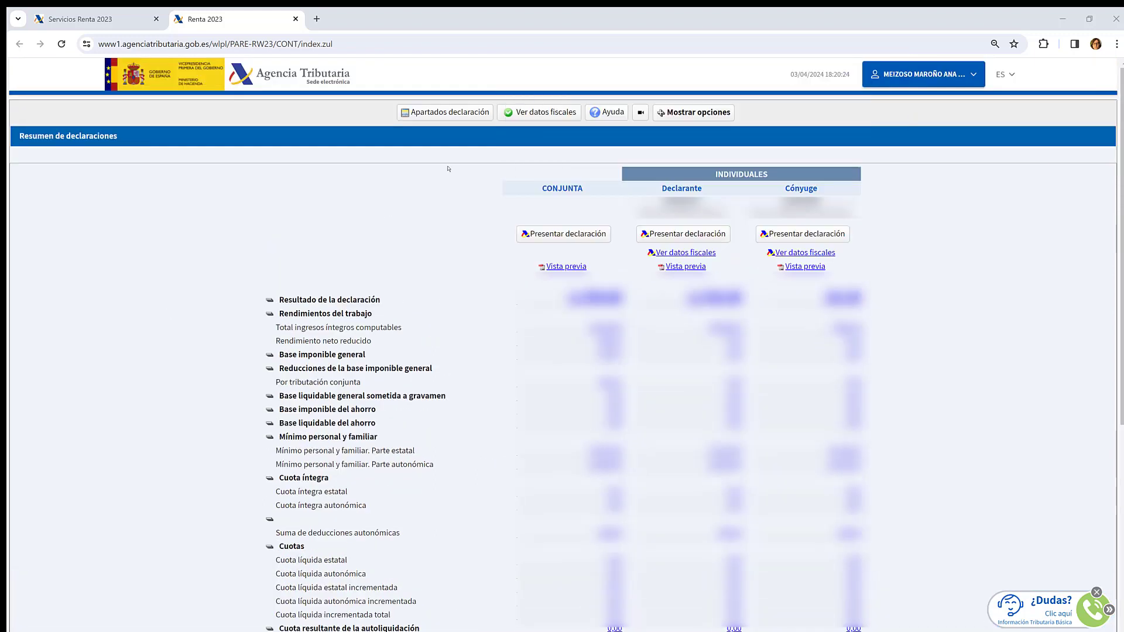
- Look through the declaration's sections, return to the declarations summary and show its additional options
click(445, 114)
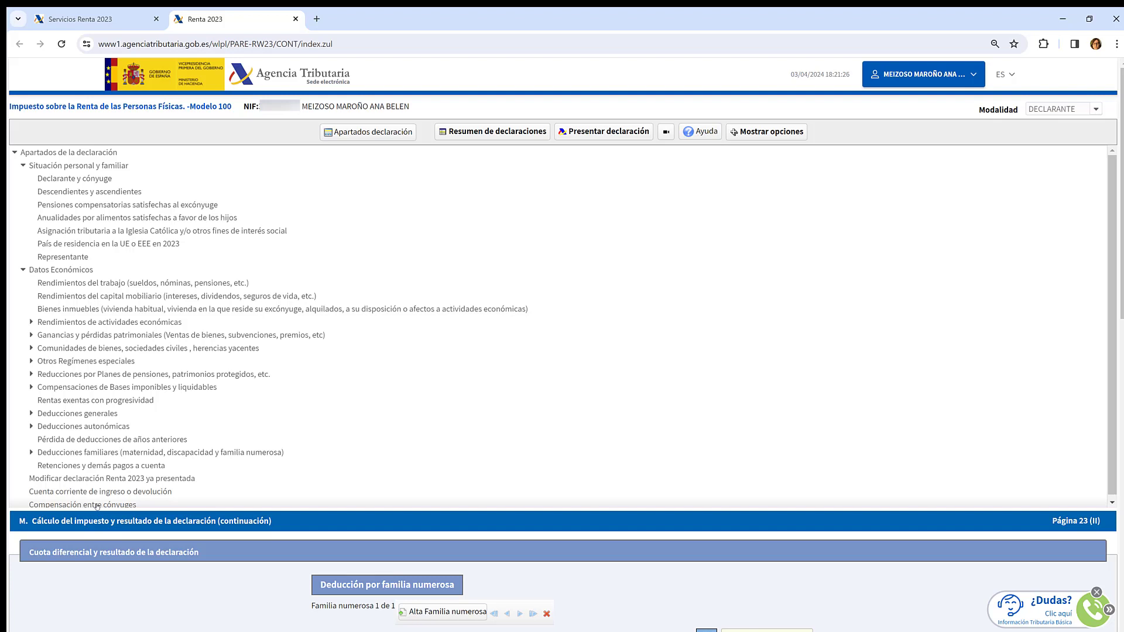
click(501, 133)
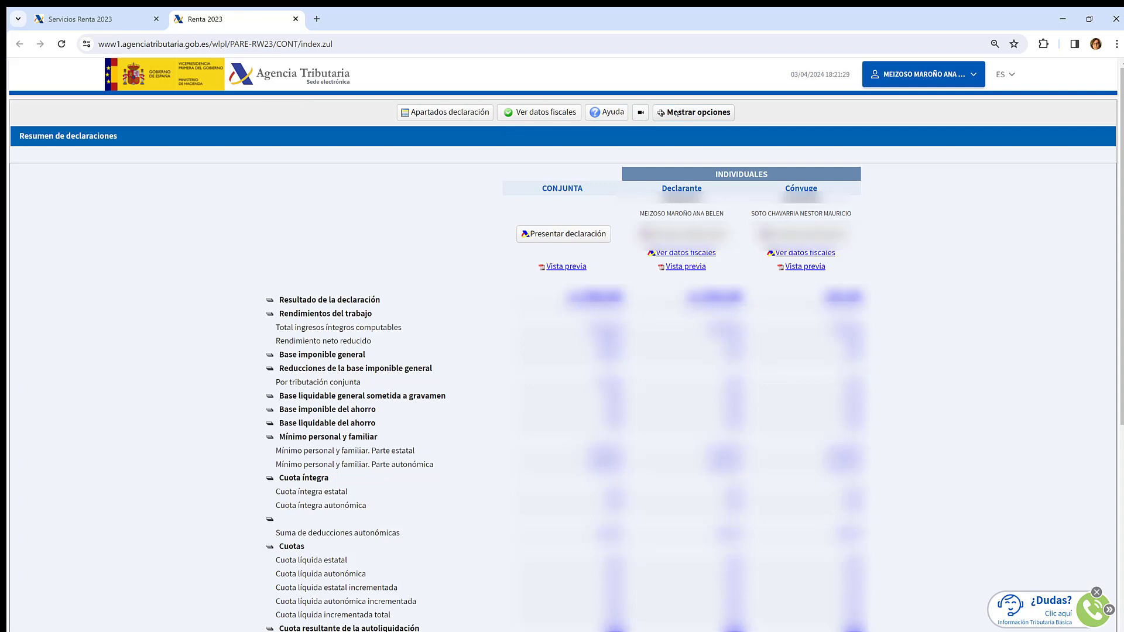
click(676, 113)
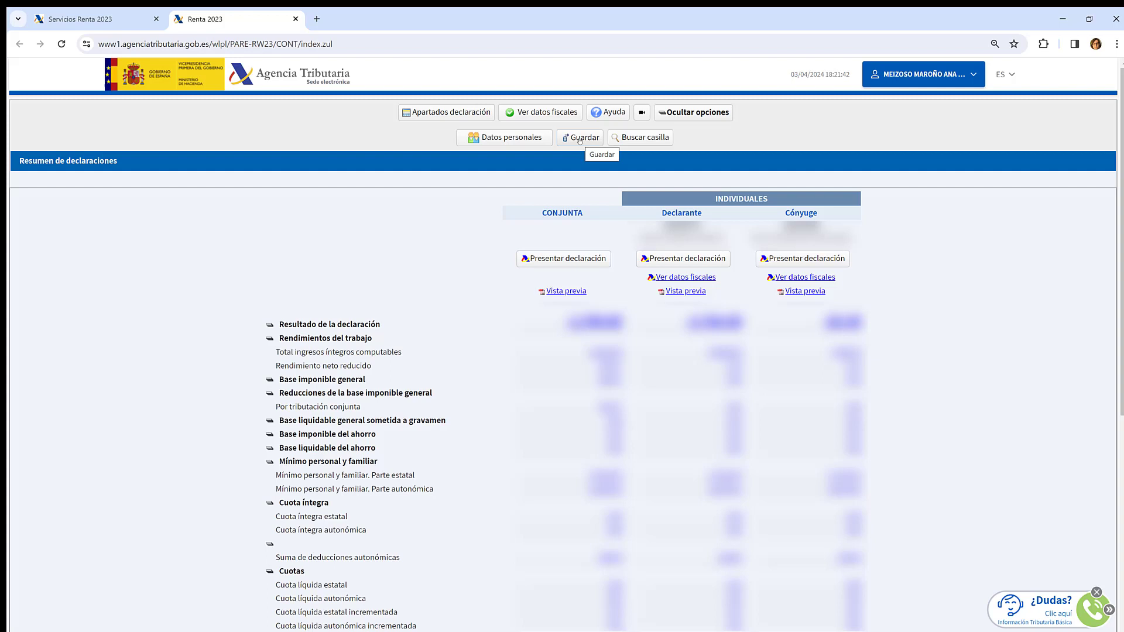
- Submit the declarant's individual declaration with refund by transfer to the account in Spain, continuing despite the pending notices
click(714, 259)
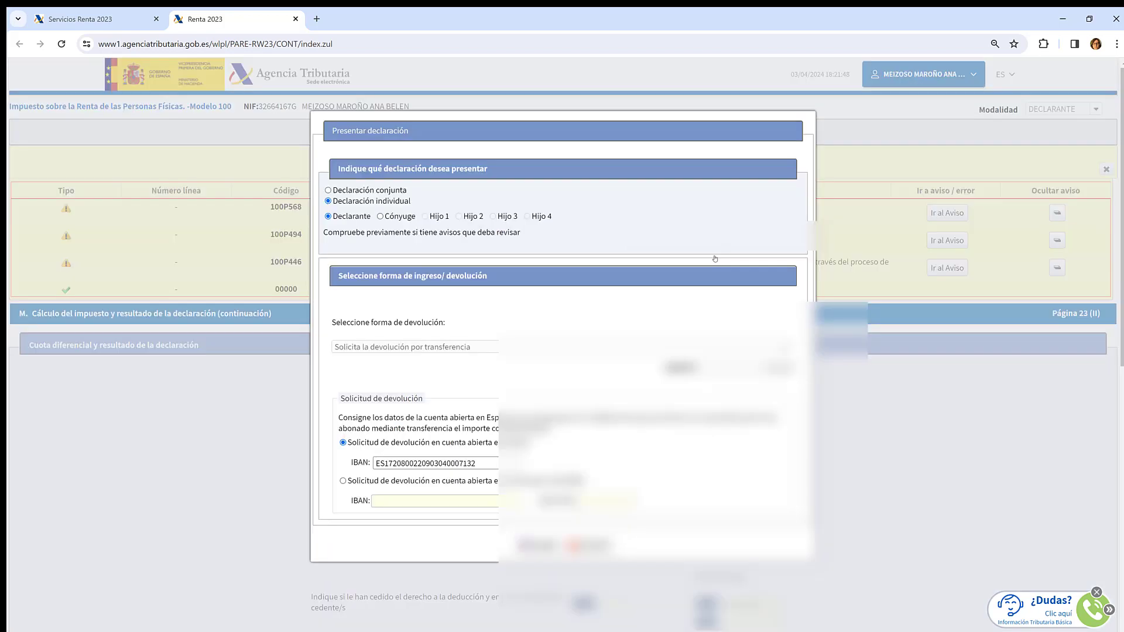
click(537, 545)
click(521, 210)
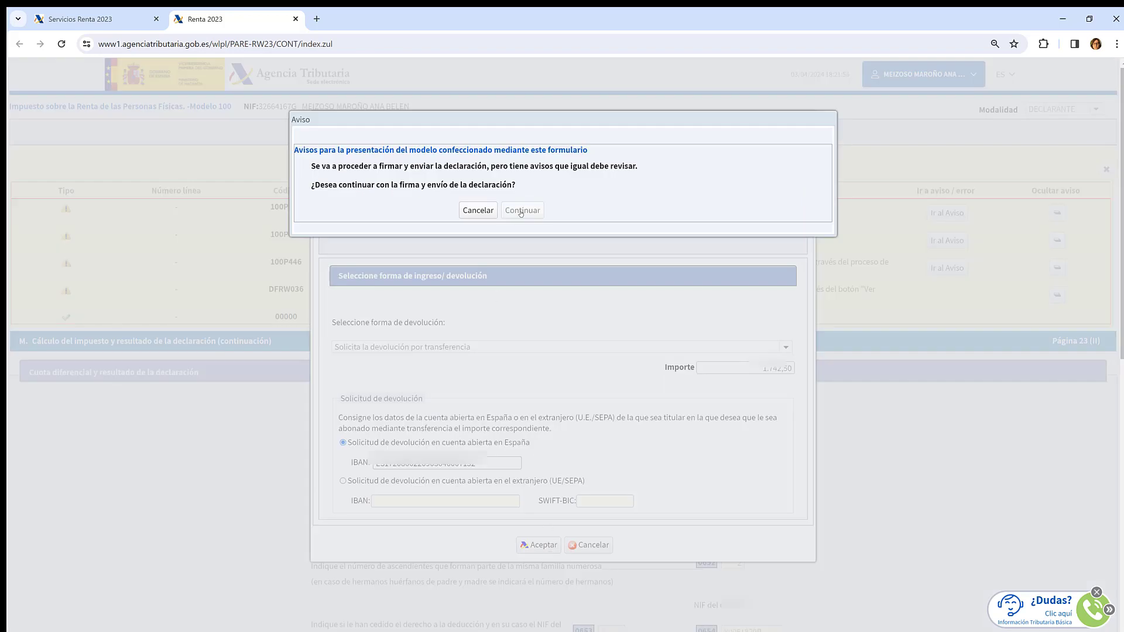
- Mark the Modelo 100 submission as Conforme, sign and send it, and download the PDF receipt
click(411, 295)
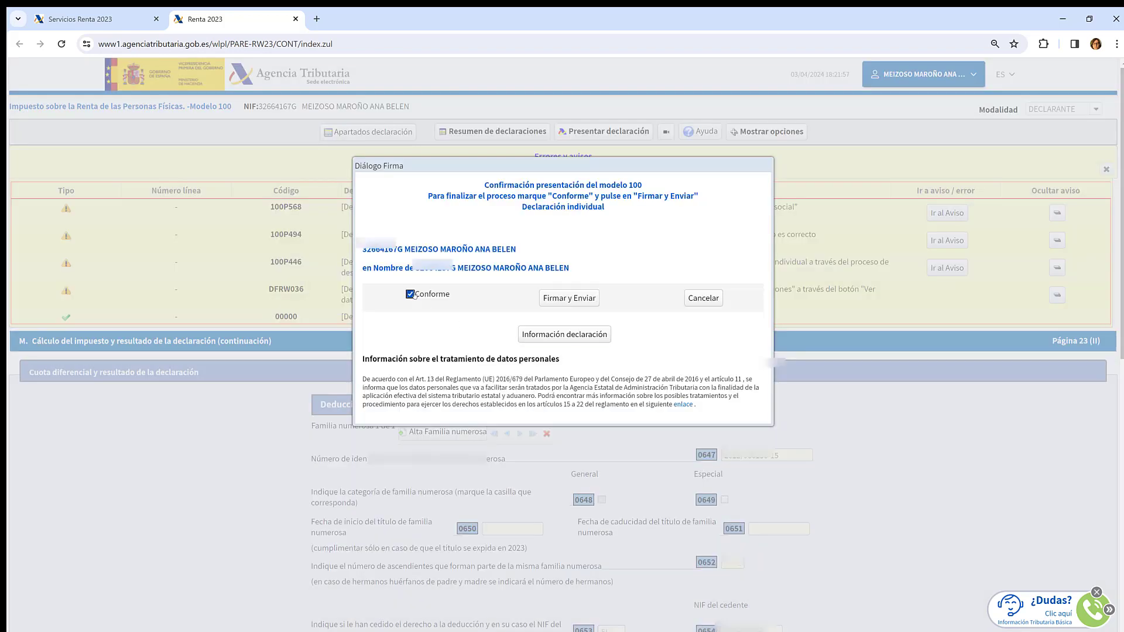
click(565, 297)
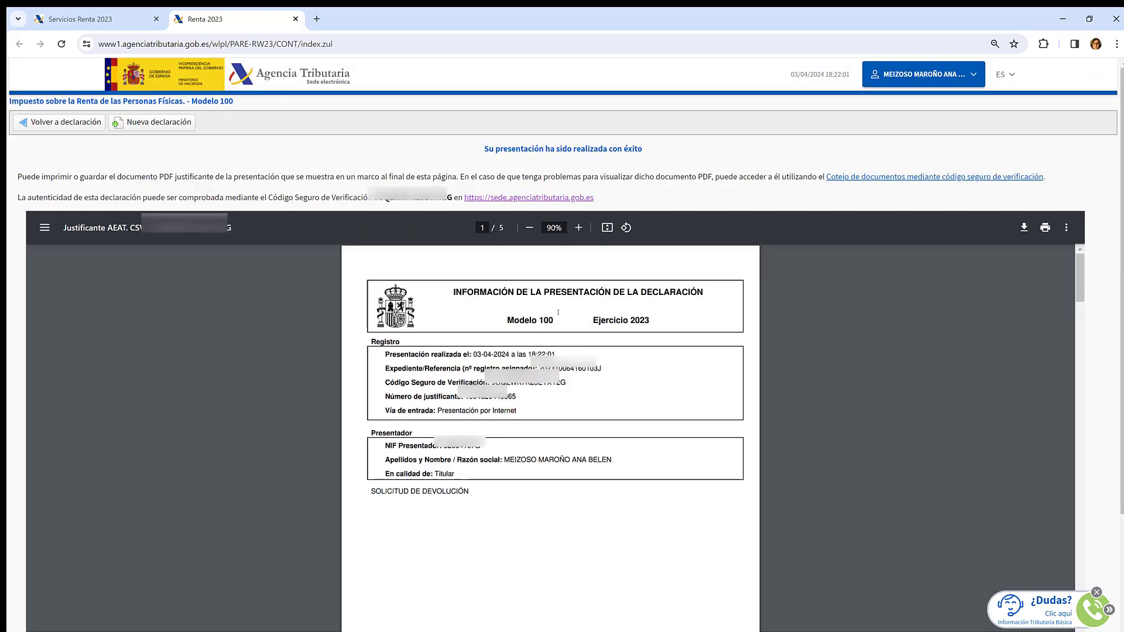
click(1023, 229)
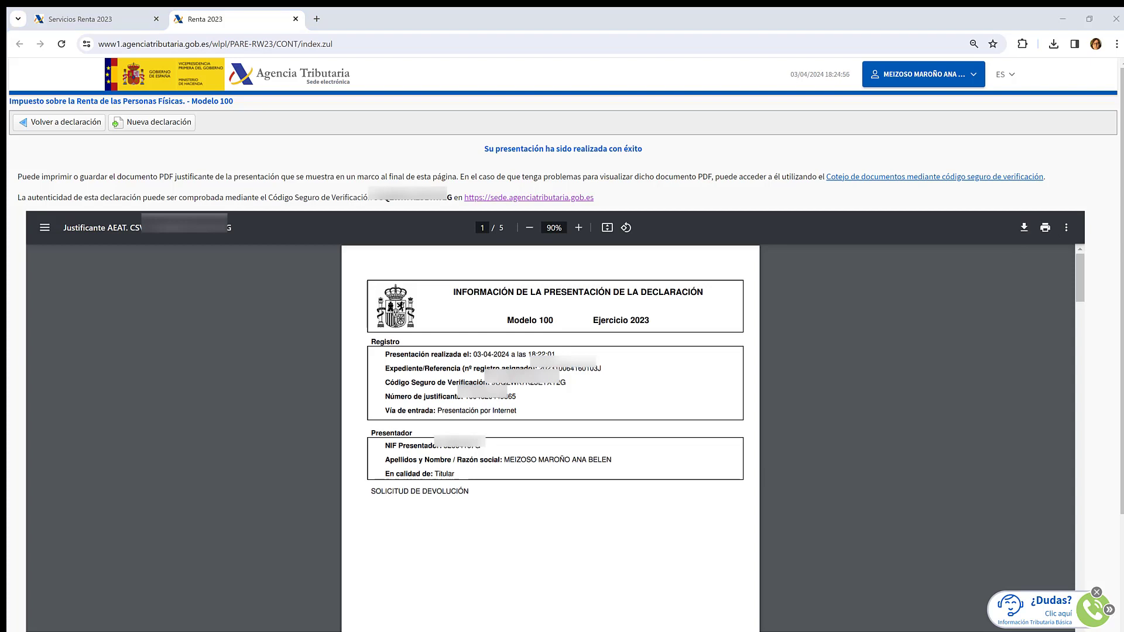